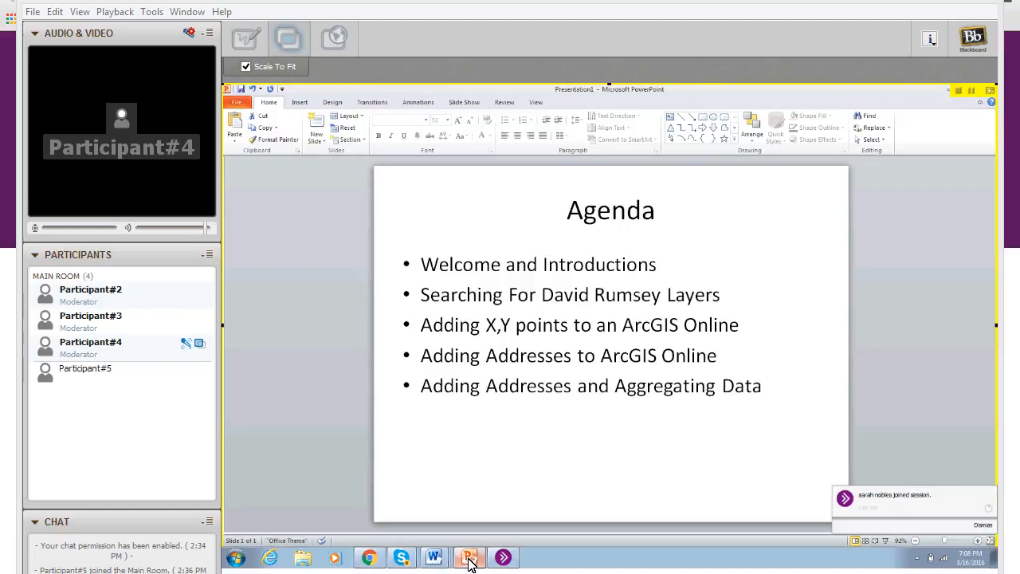
Switch to the ArcGIS Online My Map tab and enter Modify Map editing mode.
click(367, 557)
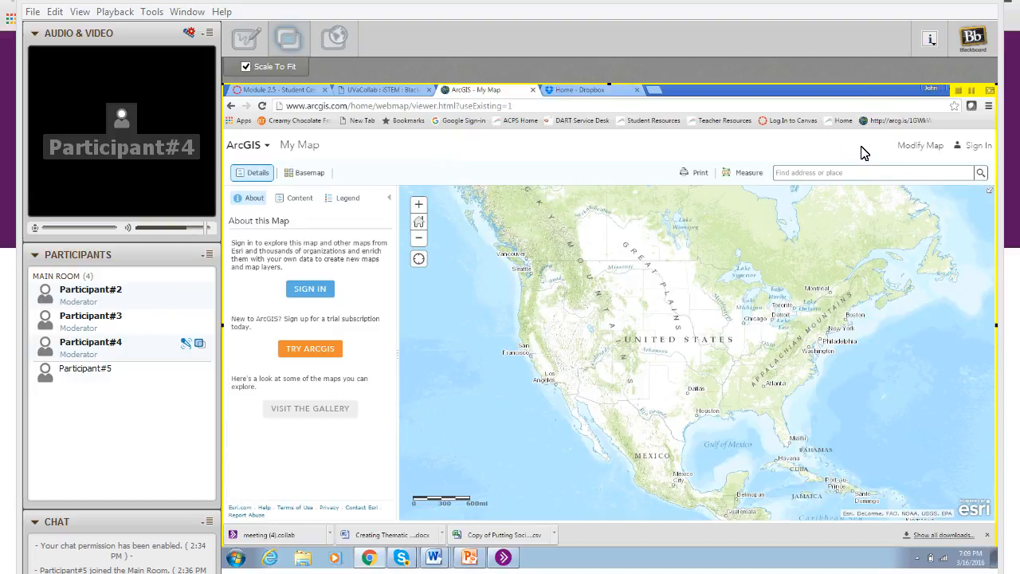
click(913, 147)
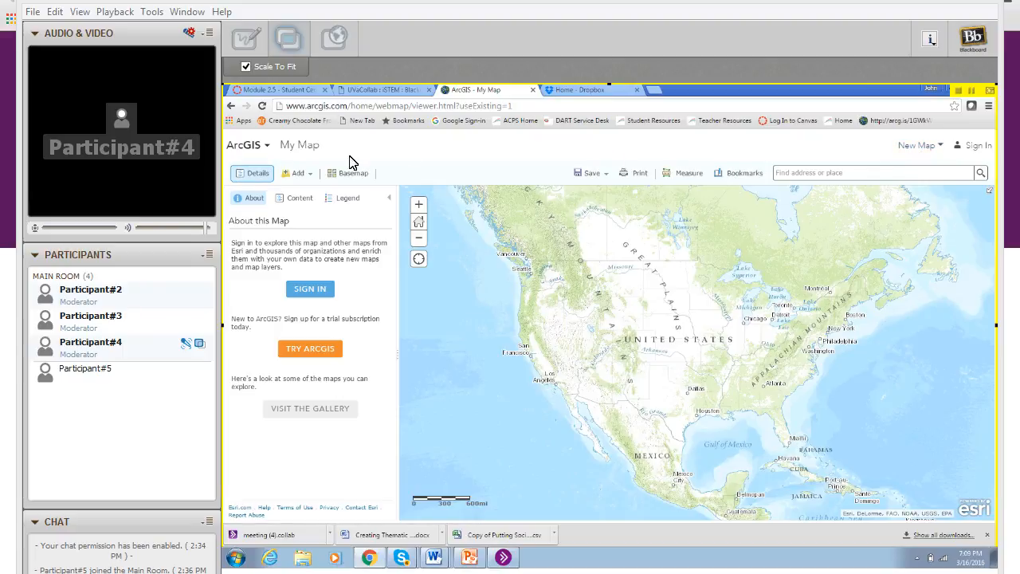
Search for layers matching 'David Rumsey' via Add > Search for Layers.
click(313, 176)
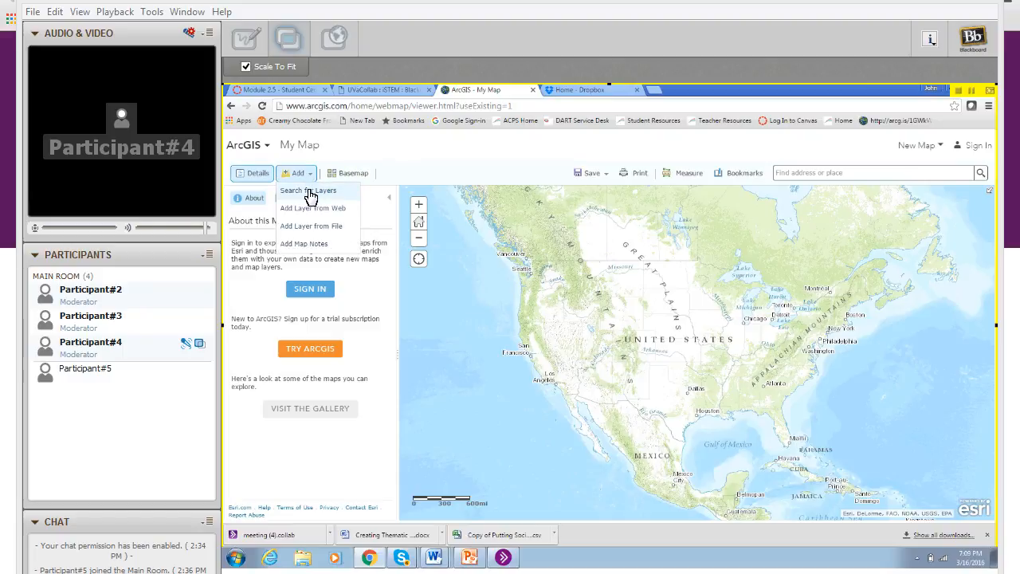
click(311, 197)
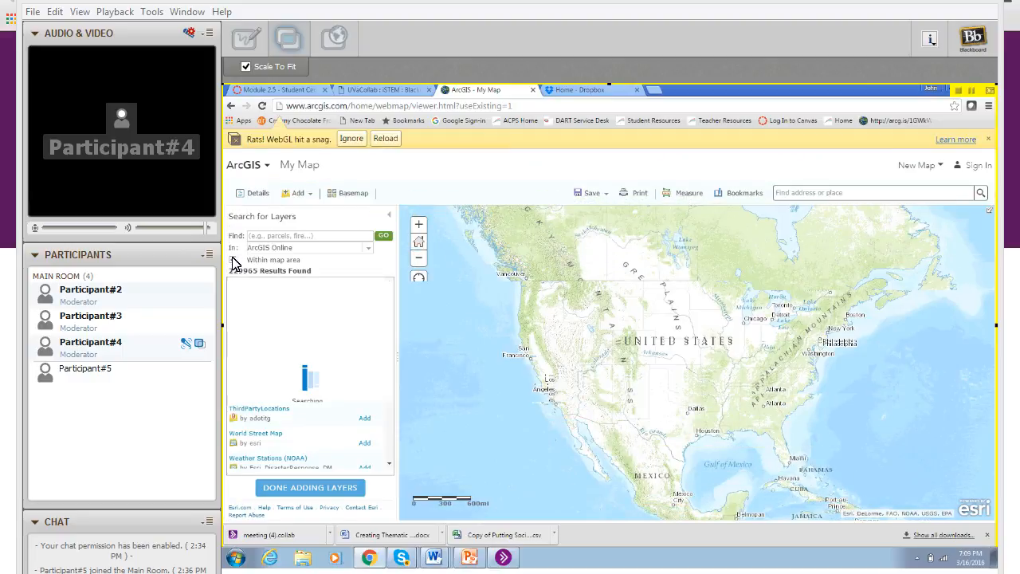
click(275, 235)
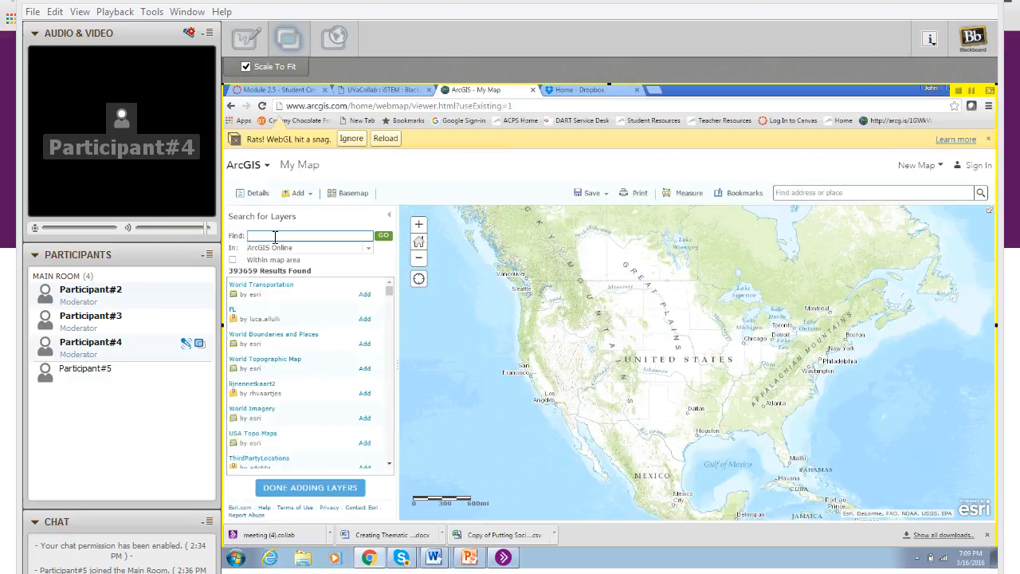
text(David Rum)
text(sey)
click(383, 239)
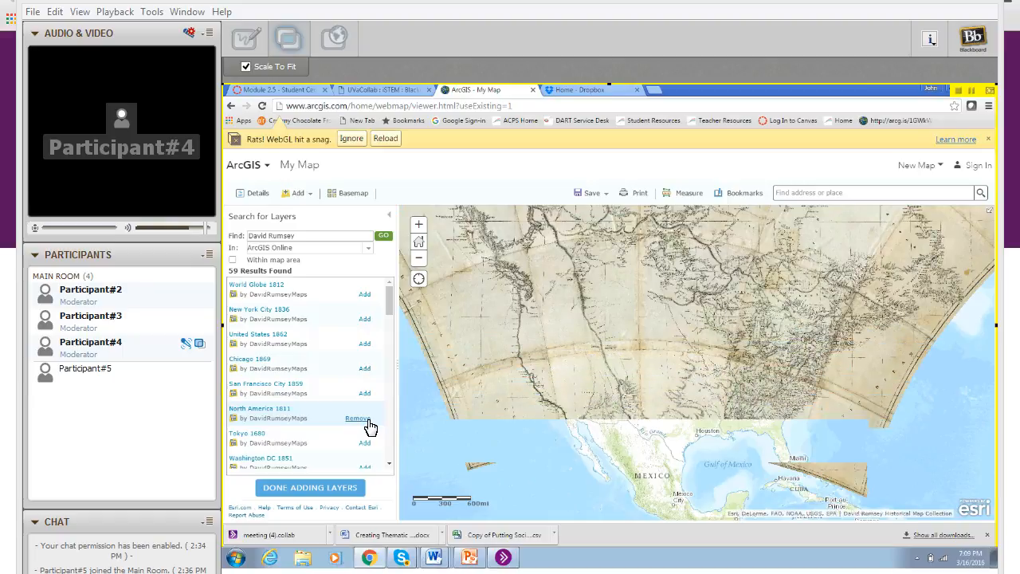
Locate Afton, Nelson County, Virginia and zoom out to show the 1811 map of central Virginia.
click(423, 227)
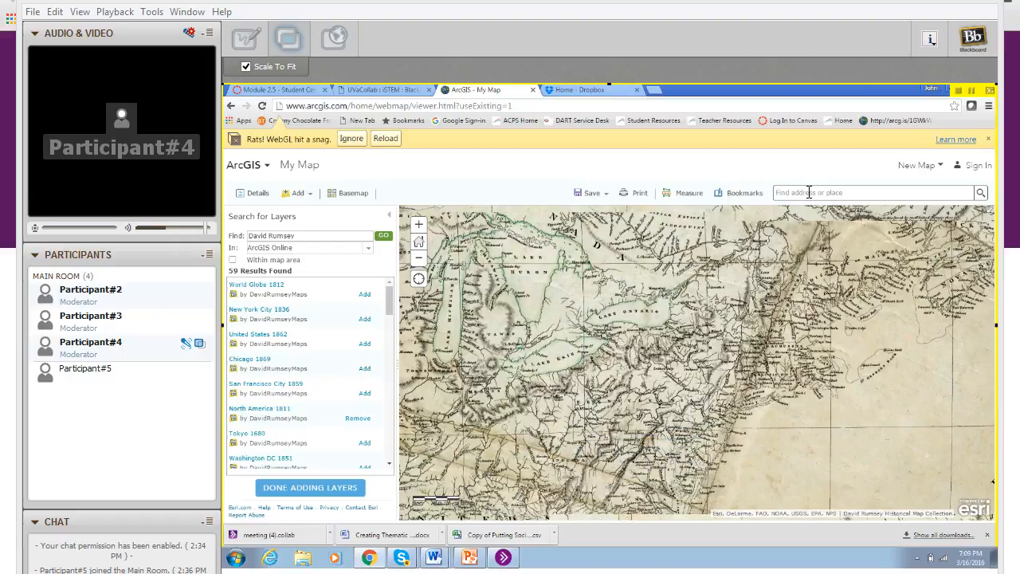
text(Afton, Virginia)
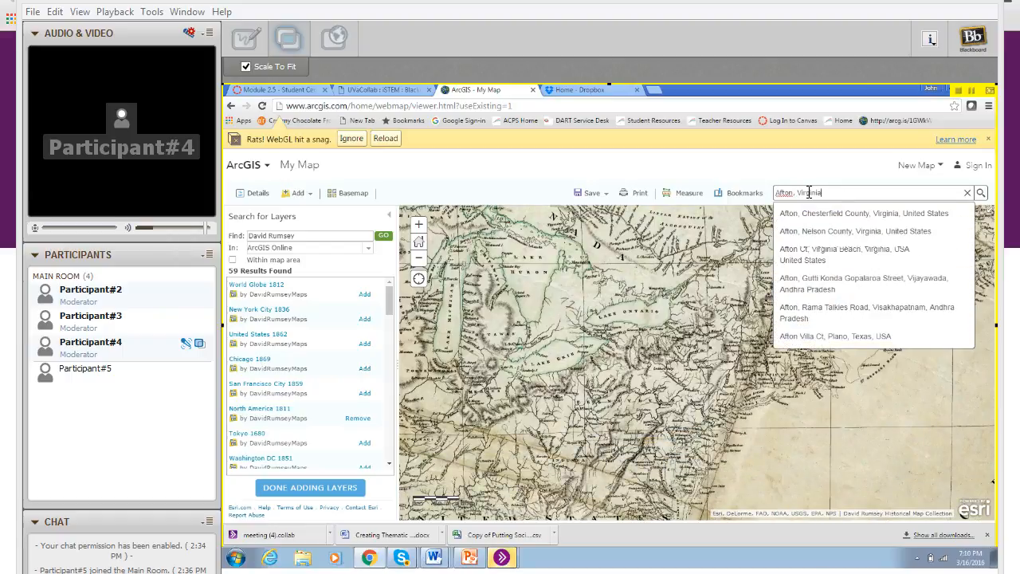
click(984, 196)
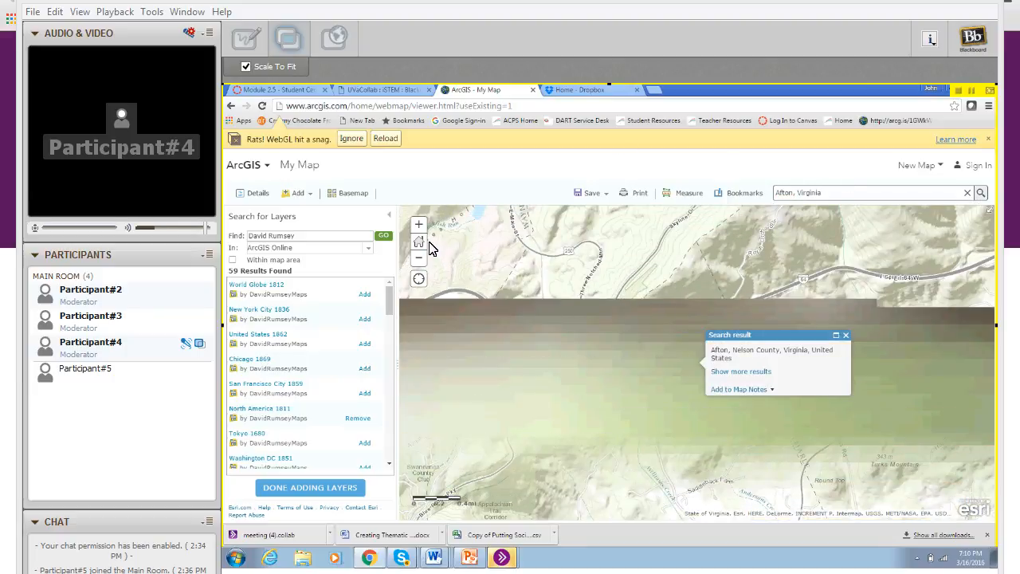
click(419, 263)
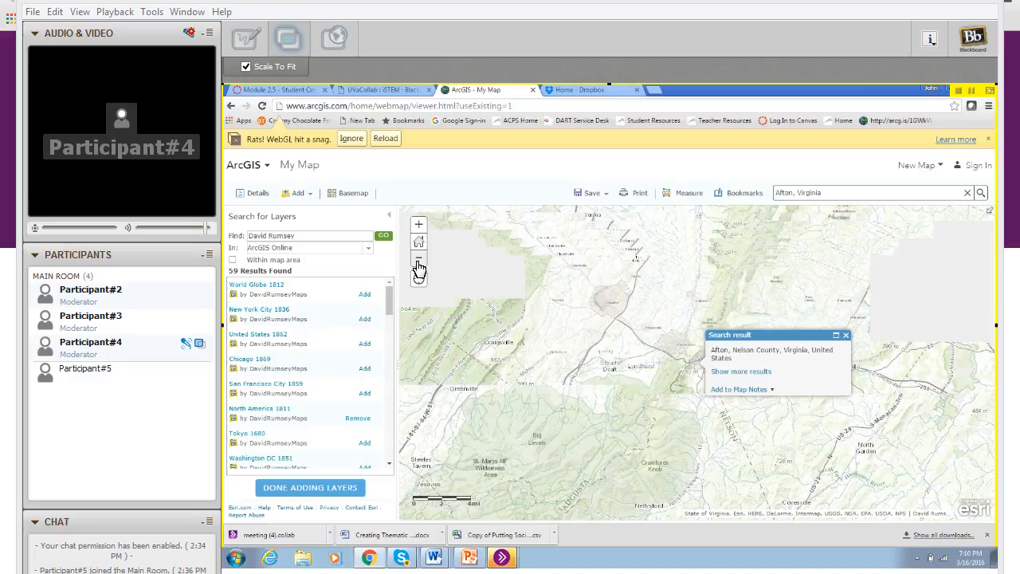
click(419, 266)
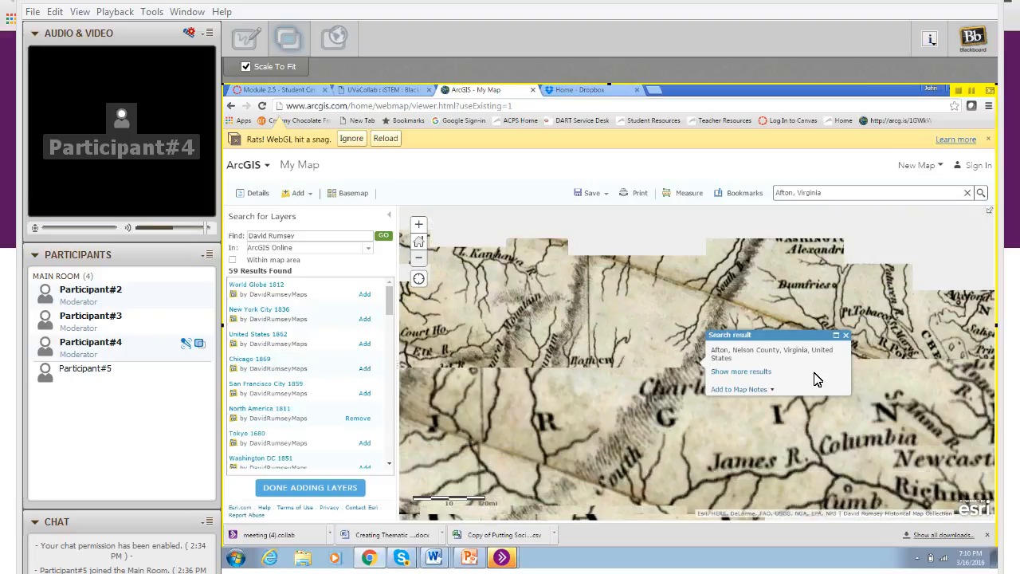
click(848, 336)
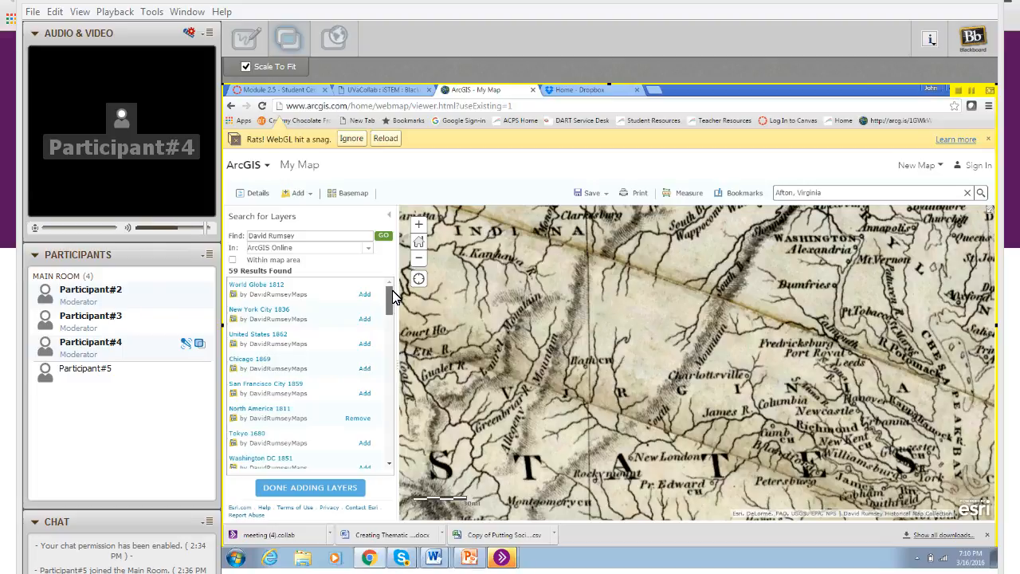
drag(393, 296, 393, 332)
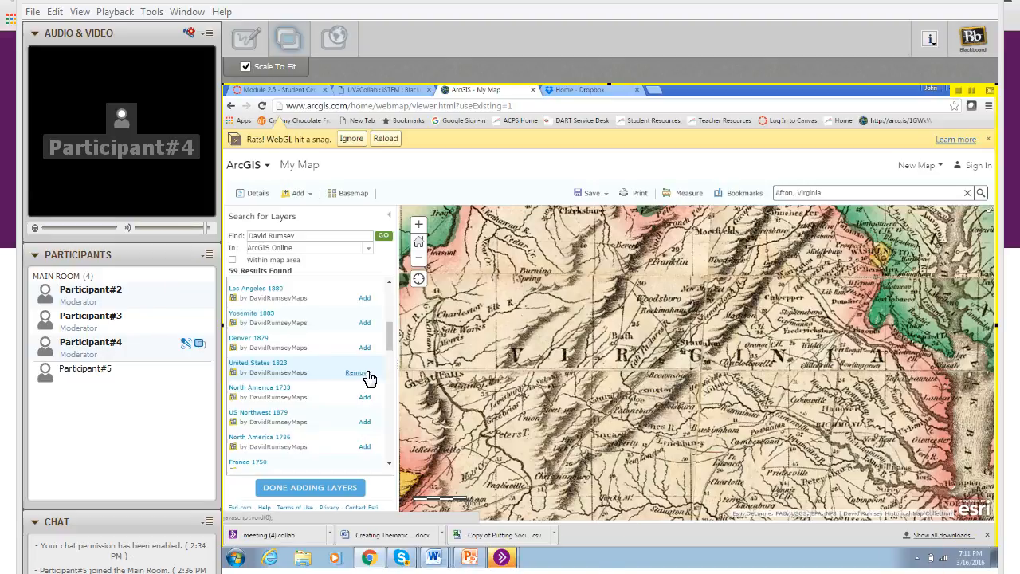
Remove the United States 1823 and North America 1811 layers from the map contents.
click(390, 219)
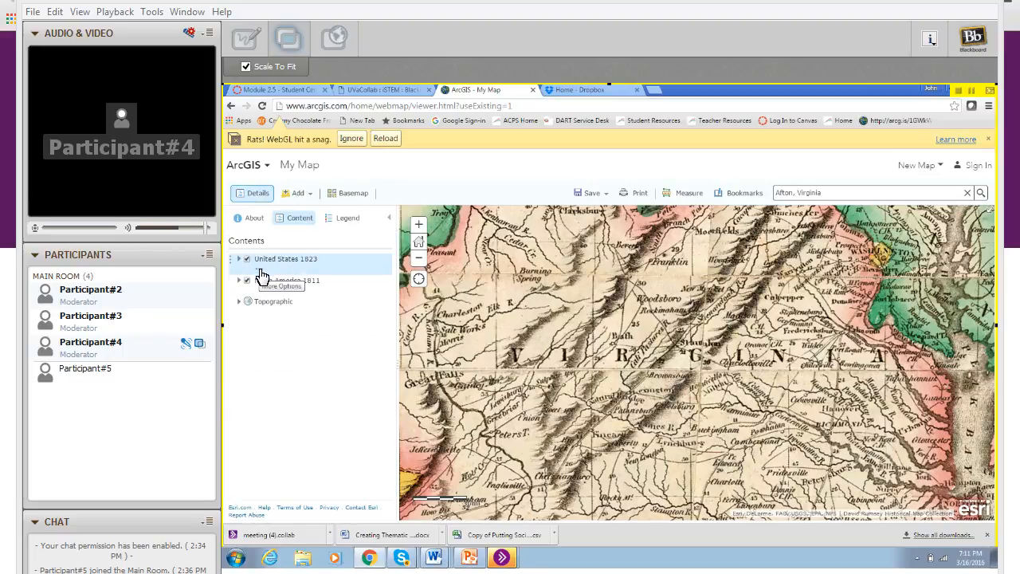
click(263, 274)
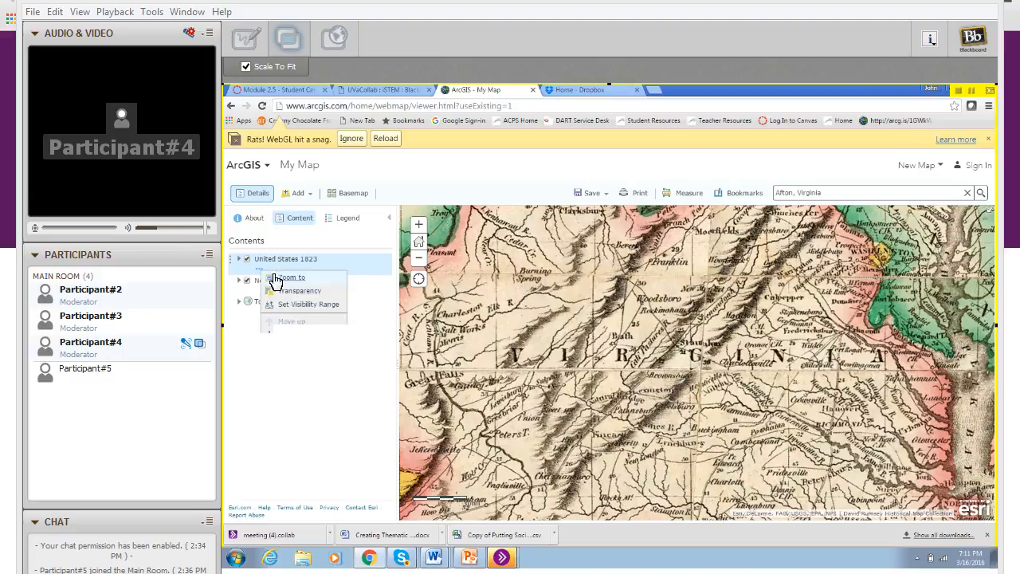
click(290, 368)
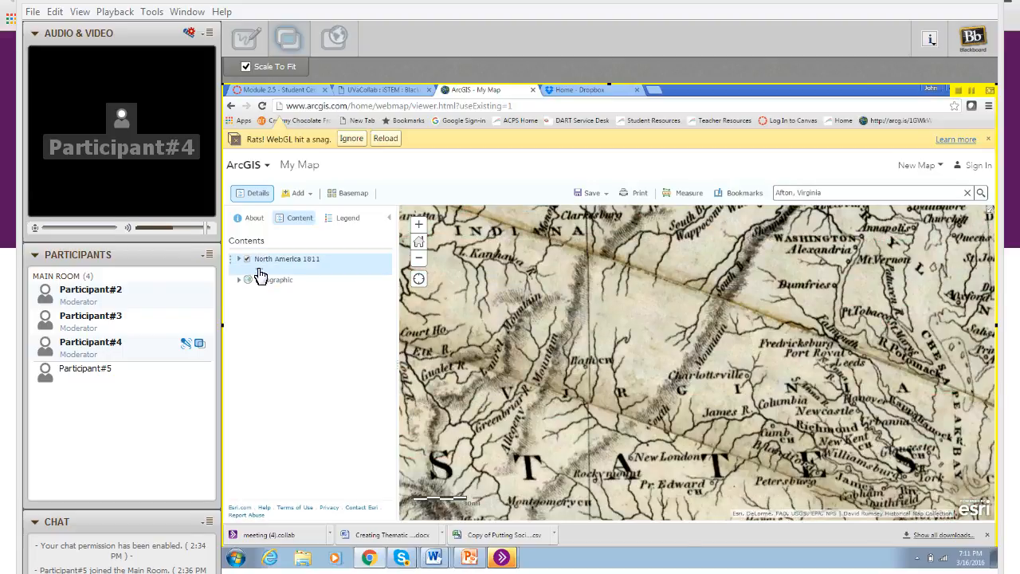
click(261, 274)
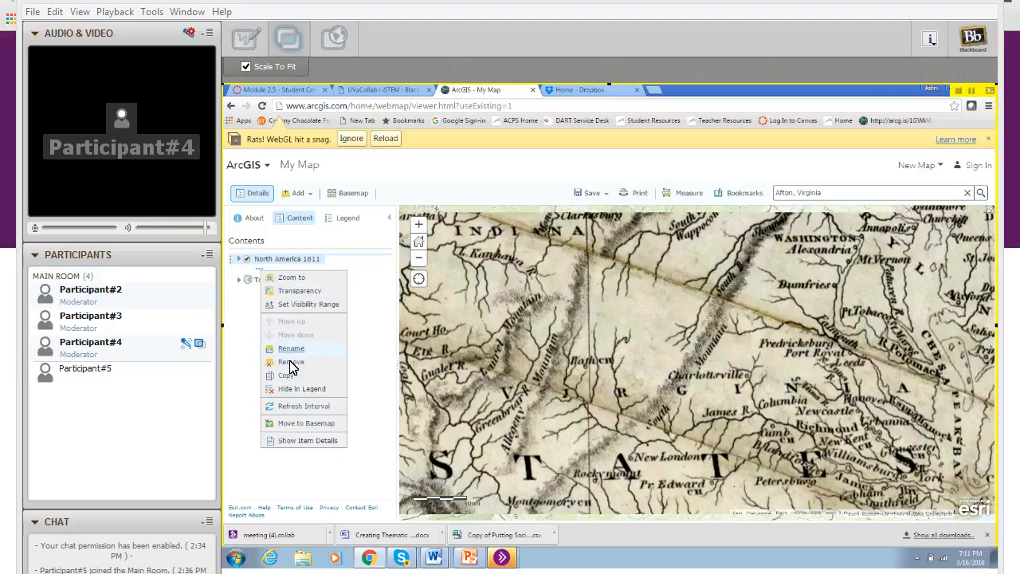
click(291, 364)
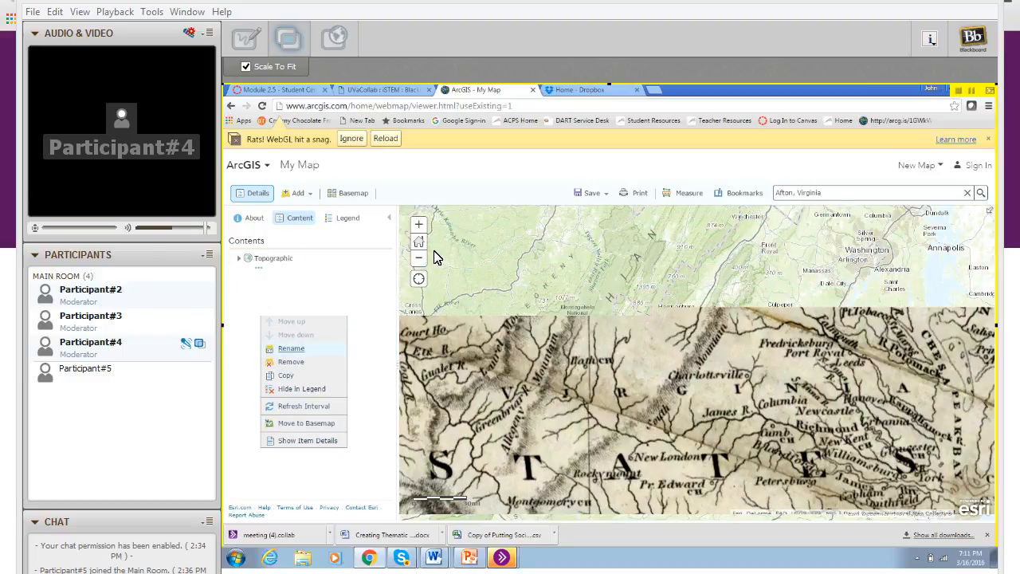